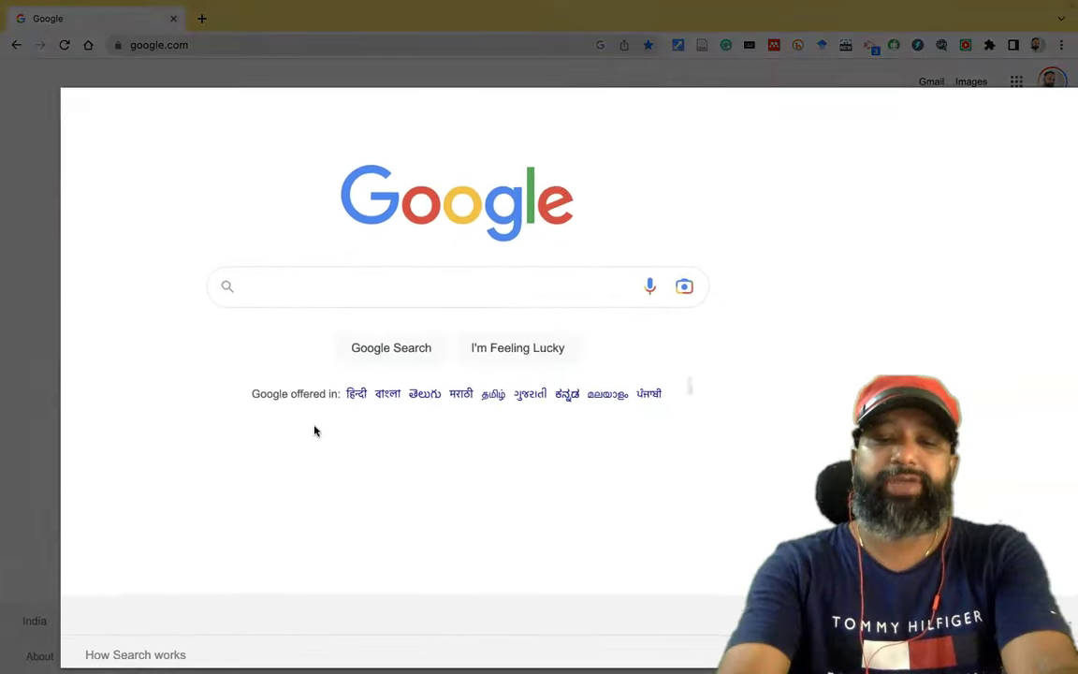
- Search Google for 'chatgpt for google' and open the ChatGPT for Google Web Store result
{"action": "type", "text": "chat"}
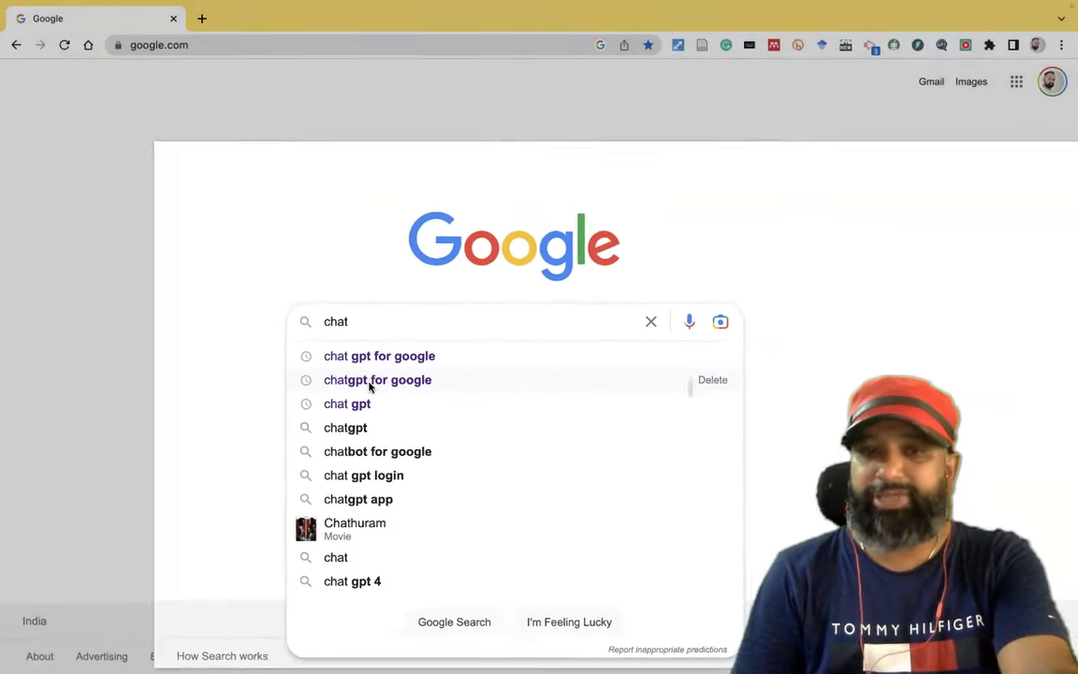
{"action": "left_click", "coordinate": [276, 342]}
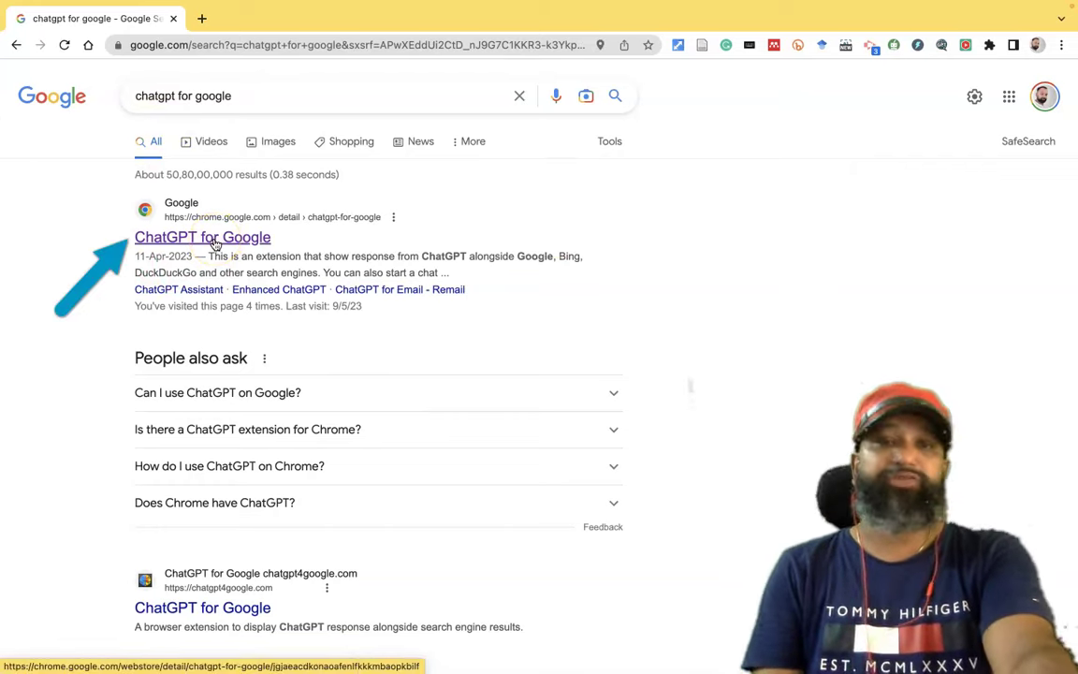
{"action": "left_click", "coordinate": [215, 242]}
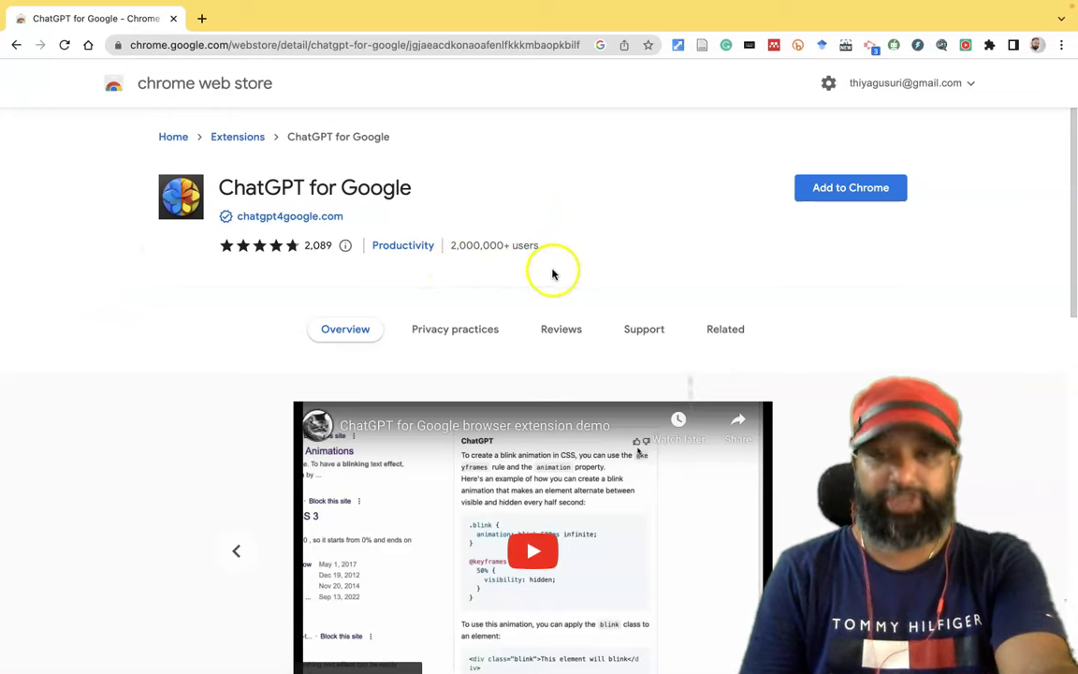
- Review the listing's overview and April 11, 2023 update date, then choose Add to Chrome
{"action": "scroll", "coordinate": [577, 273], "scroll_direction": "down", "scroll_amount": 4}
{"action": "scroll", "coordinate": [609, 309], "scroll_direction": "down", "scroll_amount": 2}
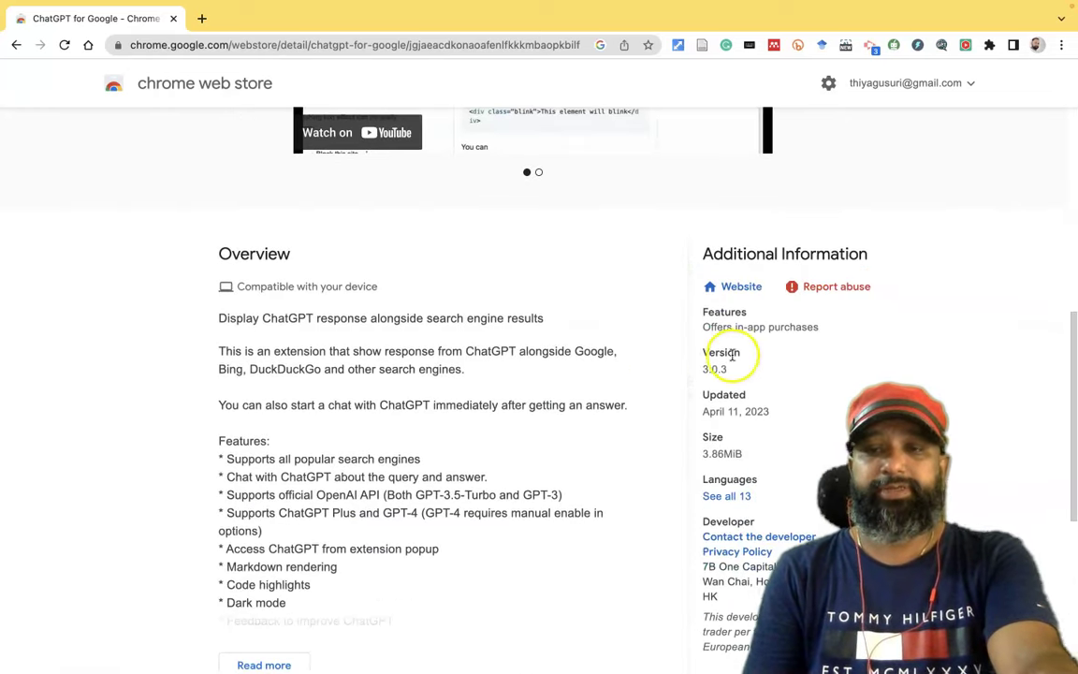
{"action": "left_click_drag", "start_coordinate": [789, 414], "coordinate": [710, 411]}
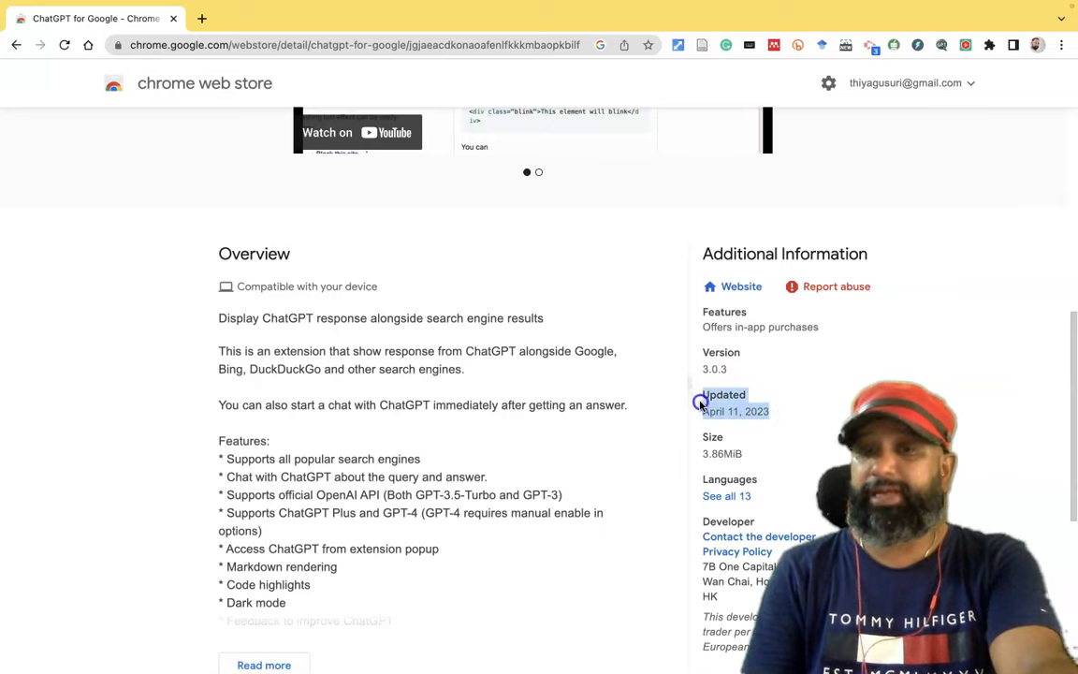
{"action": "scroll", "coordinate": [851, 398], "scroll_direction": "up", "scroll_amount": 1}
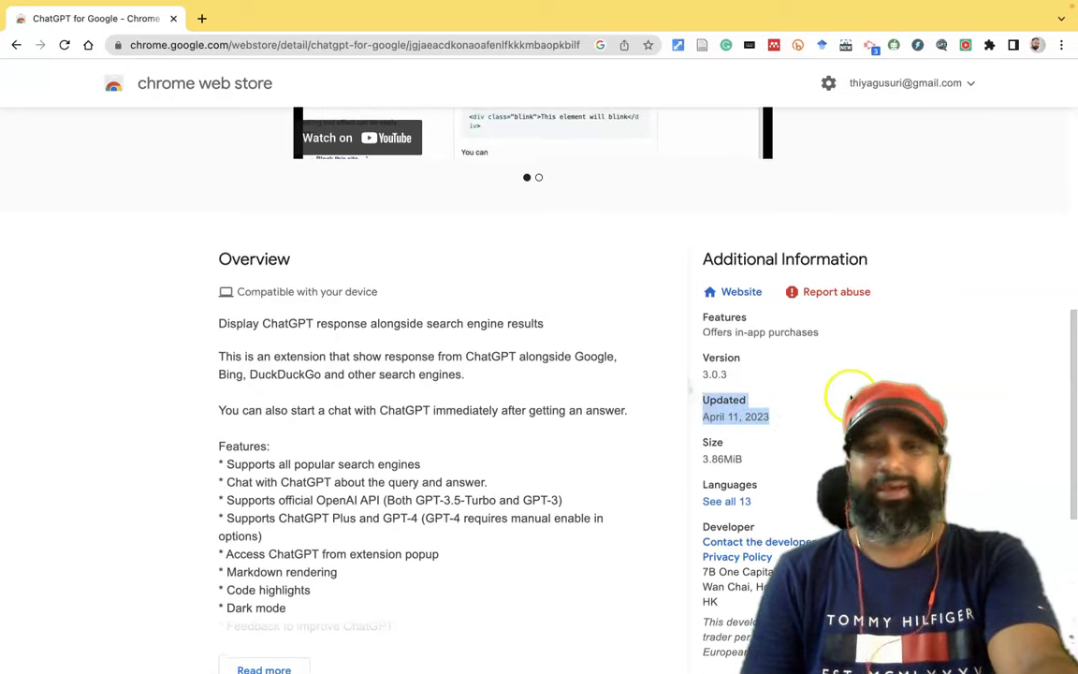
{"action": "scroll", "coordinate": [767, 383], "scroll_direction": "down", "scroll_amount": 1}
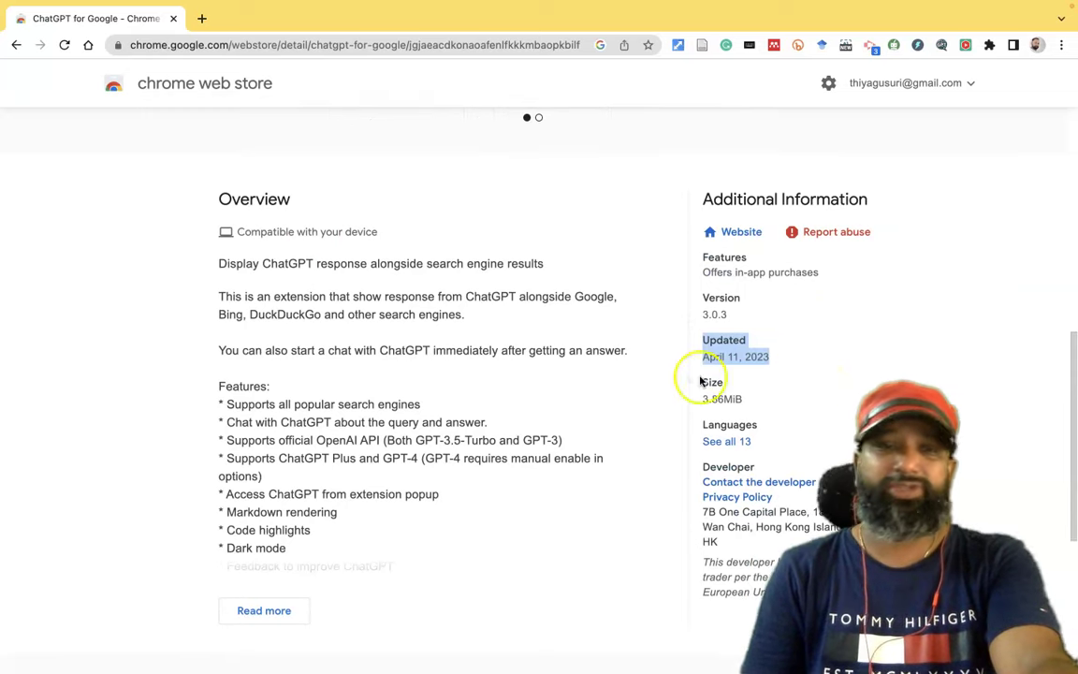
{"action": "scroll", "coordinate": [440, 299], "scroll_direction": "up", "scroll_amount": 5}
{"action": "scroll", "coordinate": [430, 307], "scroll_direction": "up", "scroll_amount": 3}
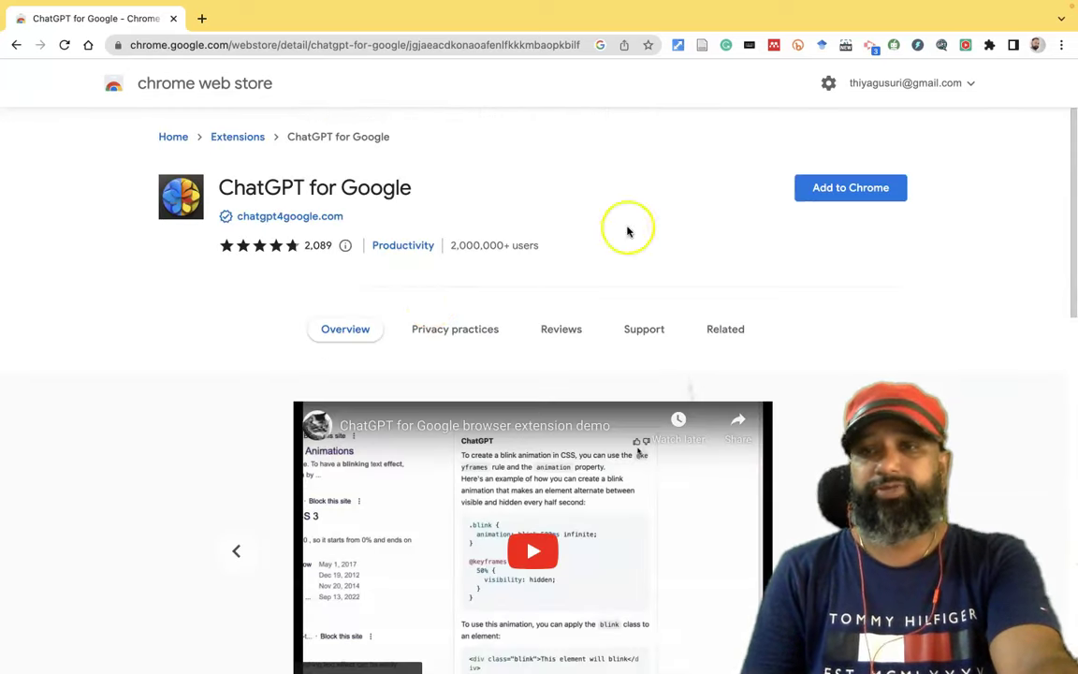
{"action": "left_click", "coordinate": [852, 192]}
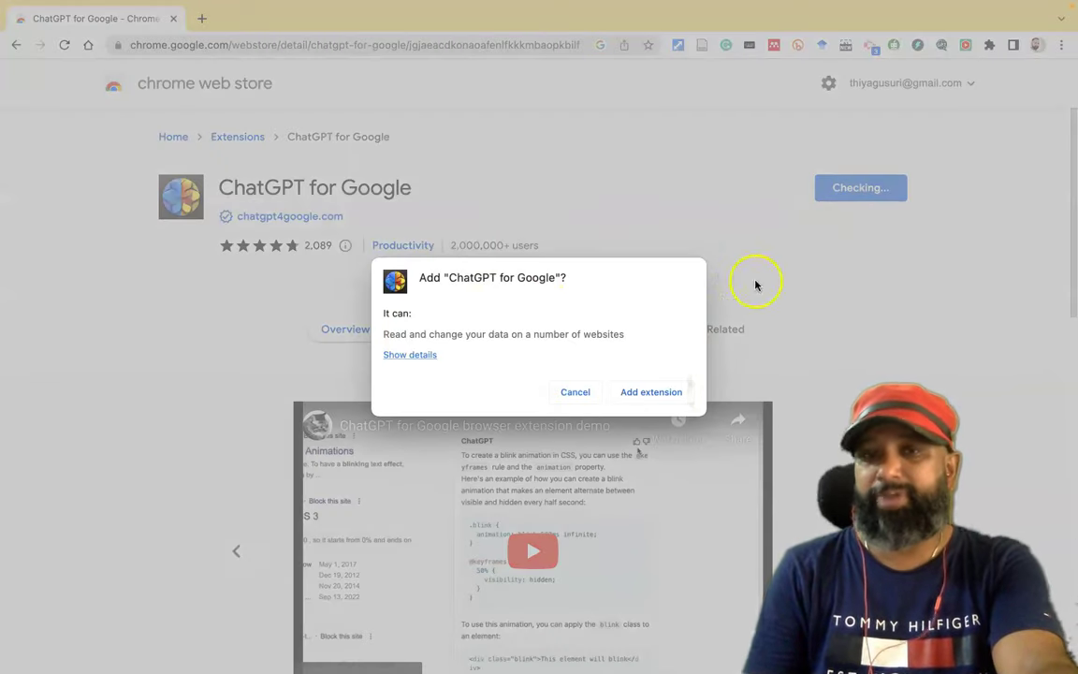
- Confirm Add extension in the ChatGPT for Google permission dialog
{"action": "left_click", "coordinate": [656, 393]}
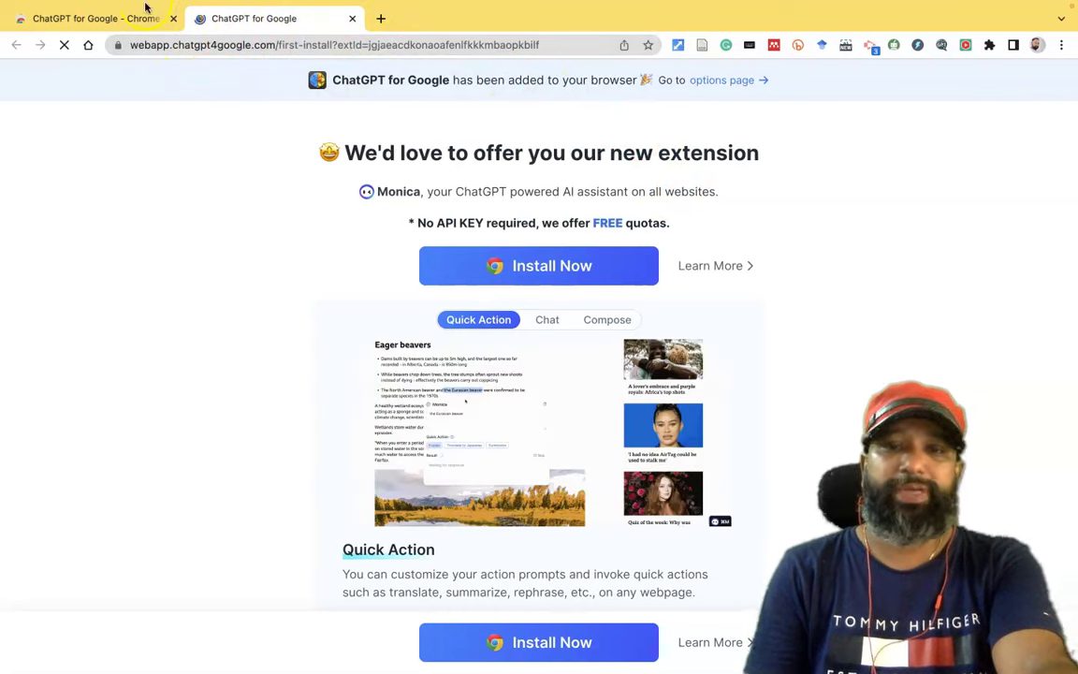
- Pin ChatGPT for Google from the Extensions menu on the Web Store tab
{"action": "left_click", "coordinate": [89, 19]}
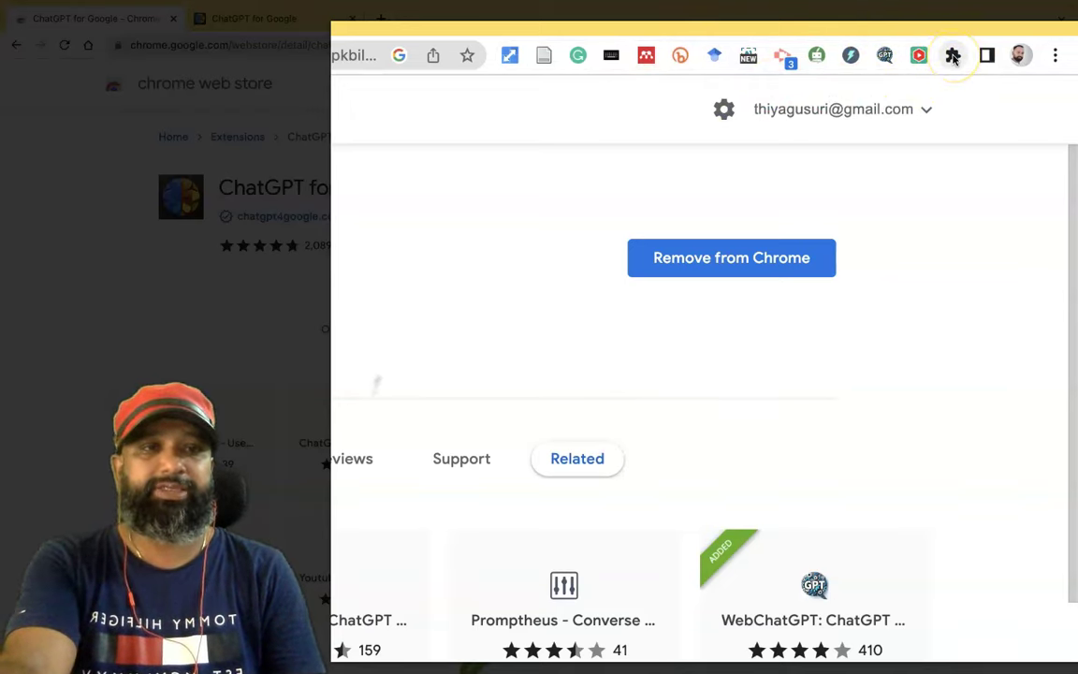
{"action": "left_click", "coordinate": [953, 56]}
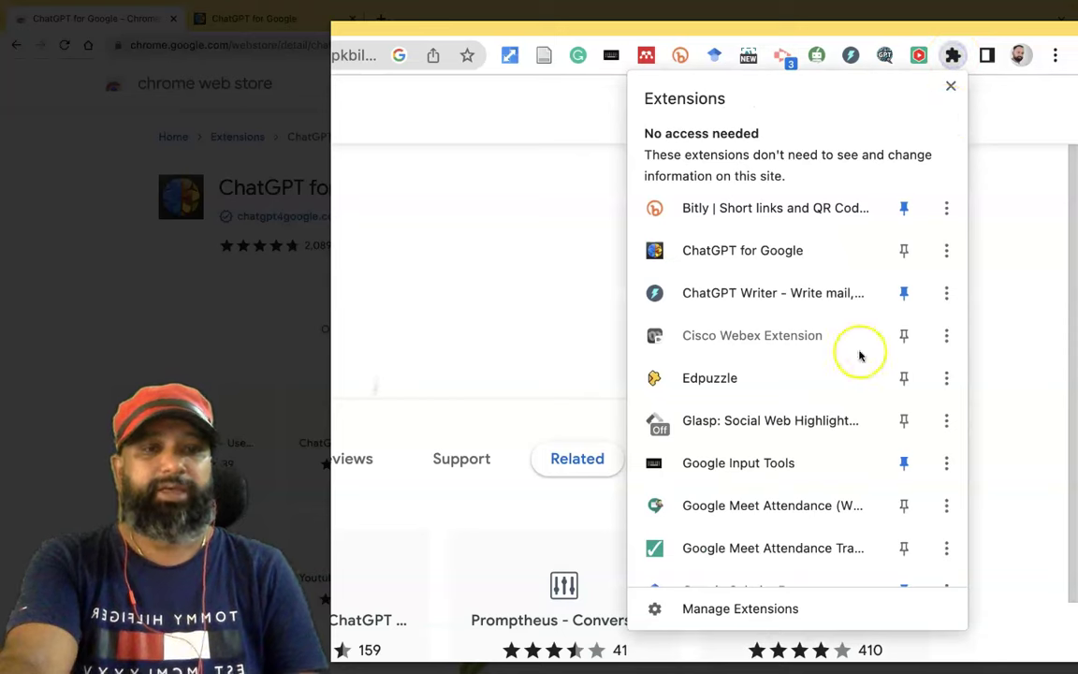
{"action": "scroll", "coordinate": [859, 356], "scroll_direction": "down", "scroll_amount": 2}
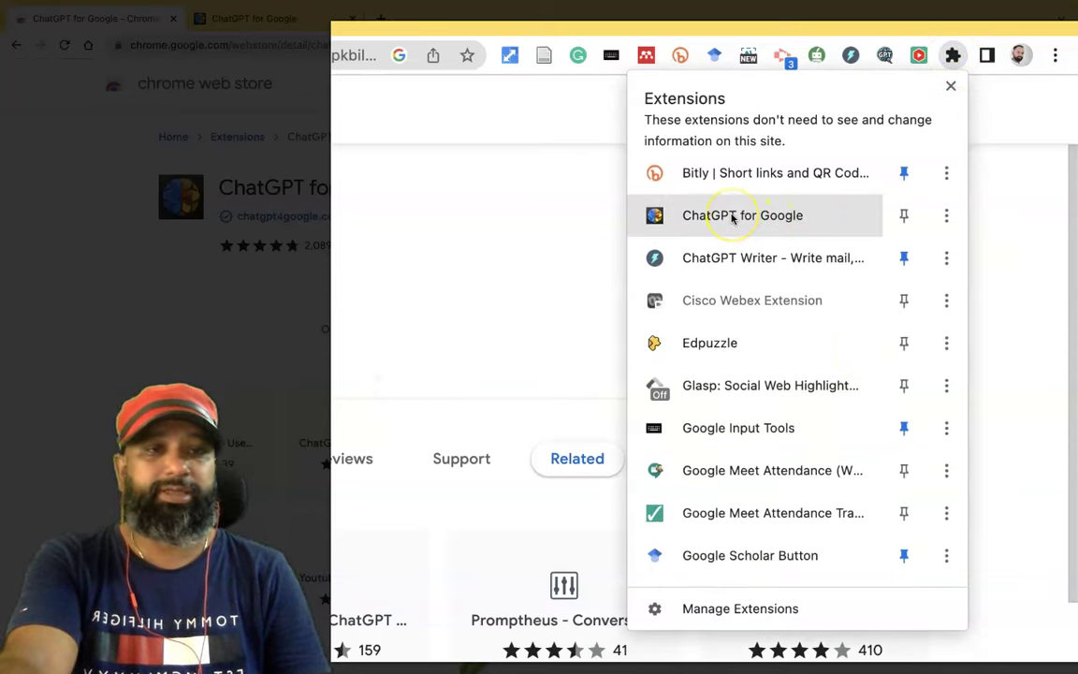
{"action": "left_click", "coordinate": [902, 218]}
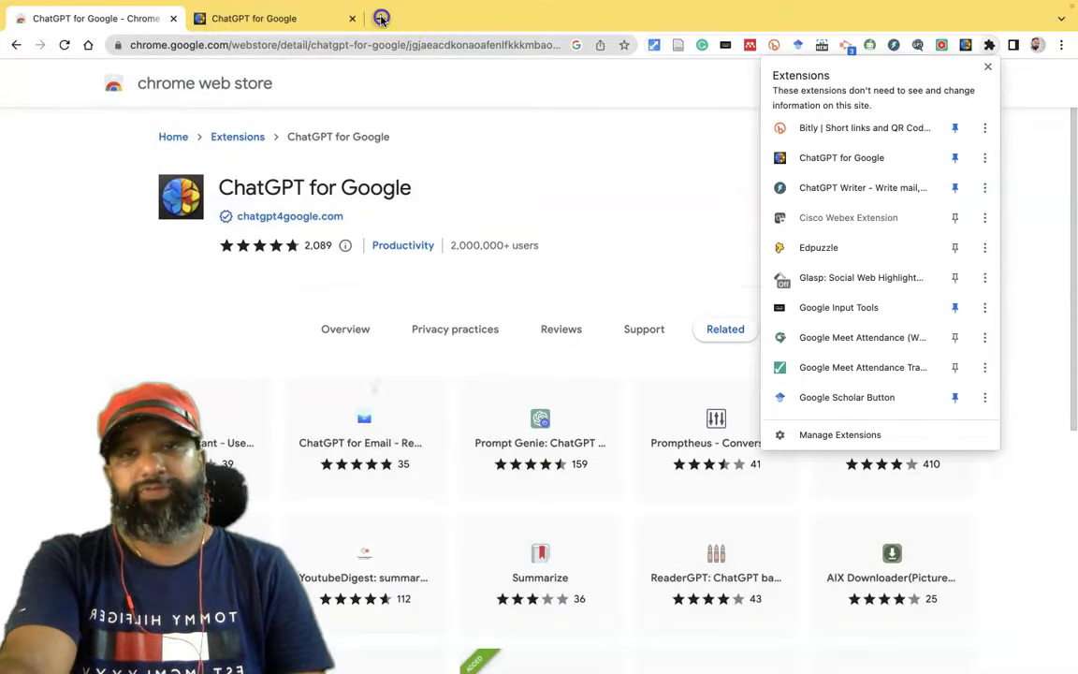
- Open the Google homepage in a new browser tab
{"action": "left_click", "coordinate": [302, 65]}
{"action": "key", "text": "super+t"}
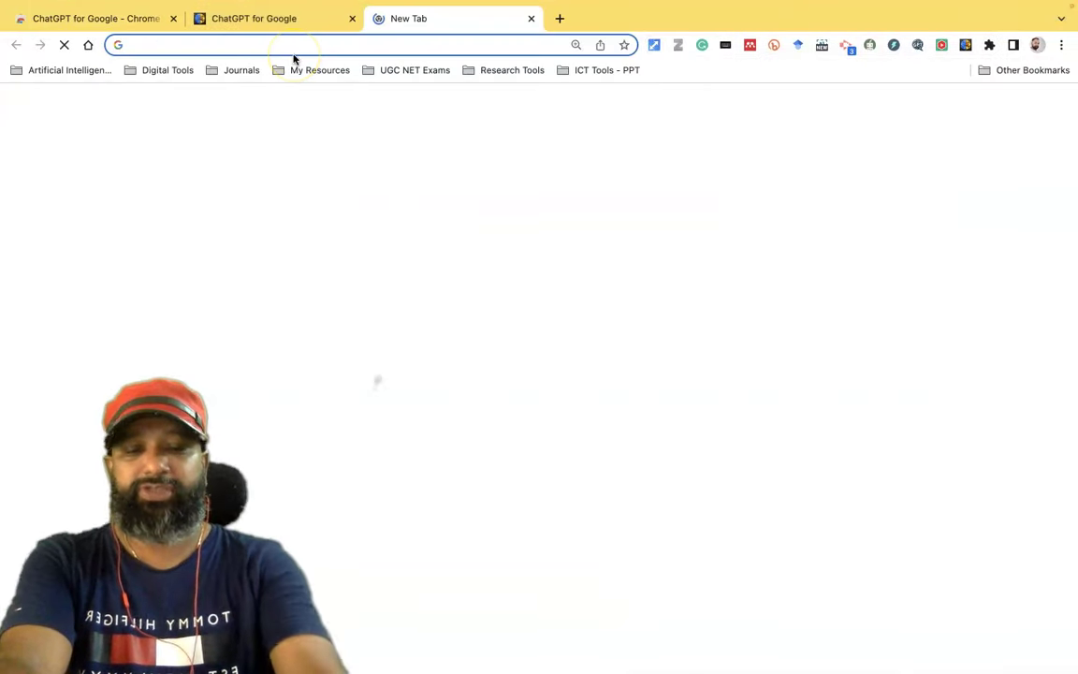
{"action": "type", "text": "google"}
{"action": "key", "text": "Return"}
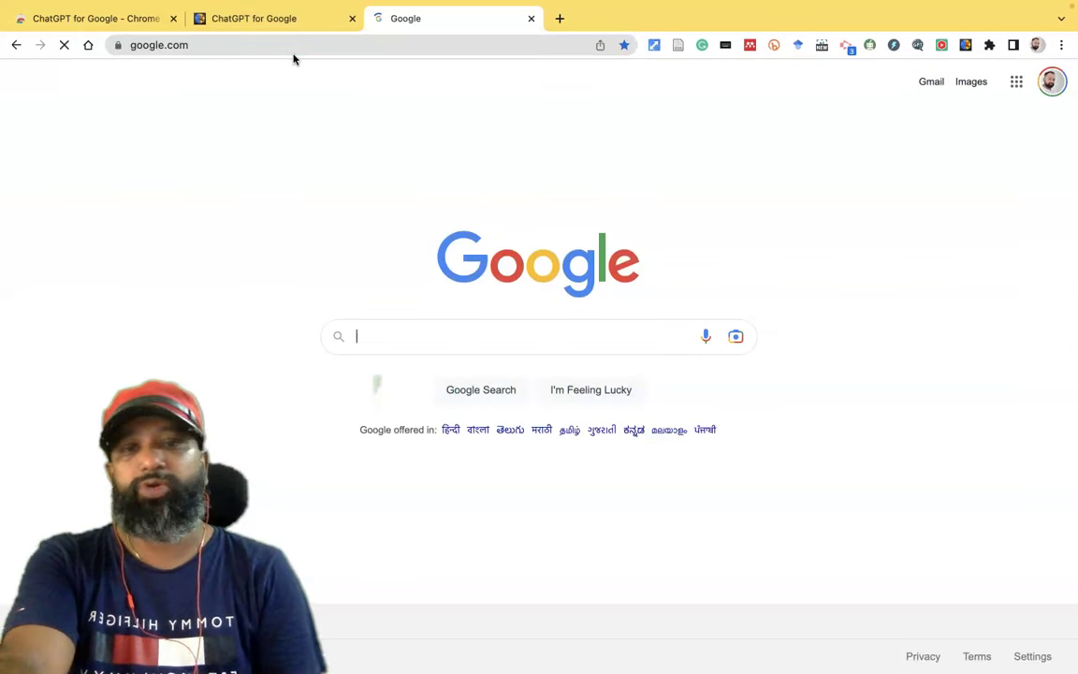
- Search Google for 'mobile learning'
{"action": "left_click", "coordinate": [374, 338]}
{"action": "type", "text": "mobile learning"}
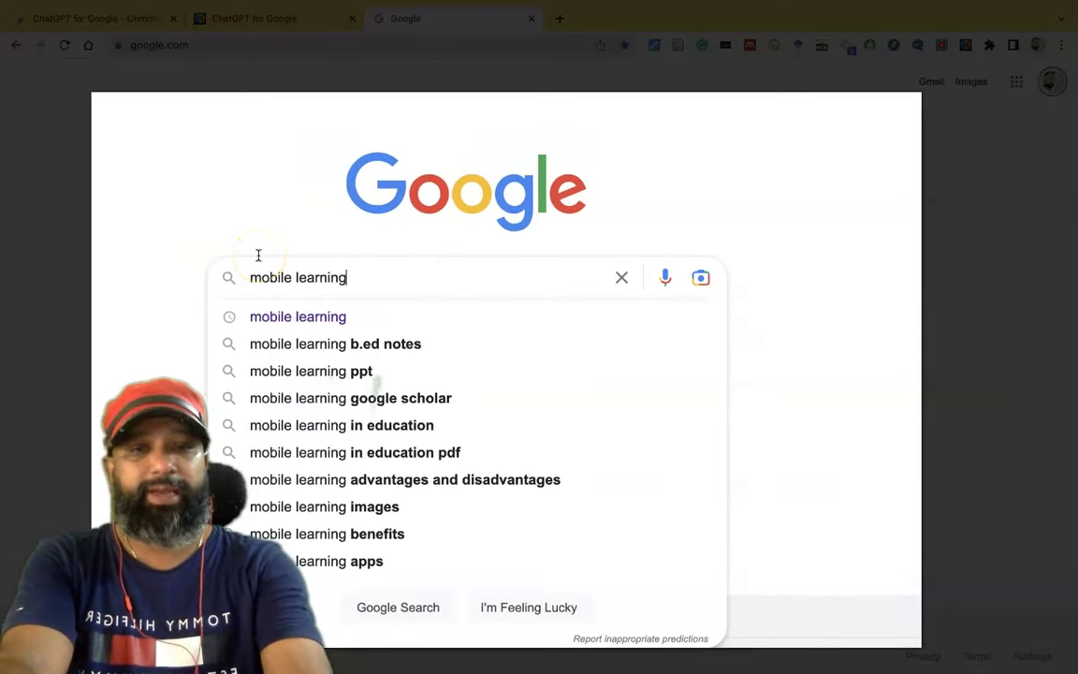
{"action": "key", "text": "Return"}
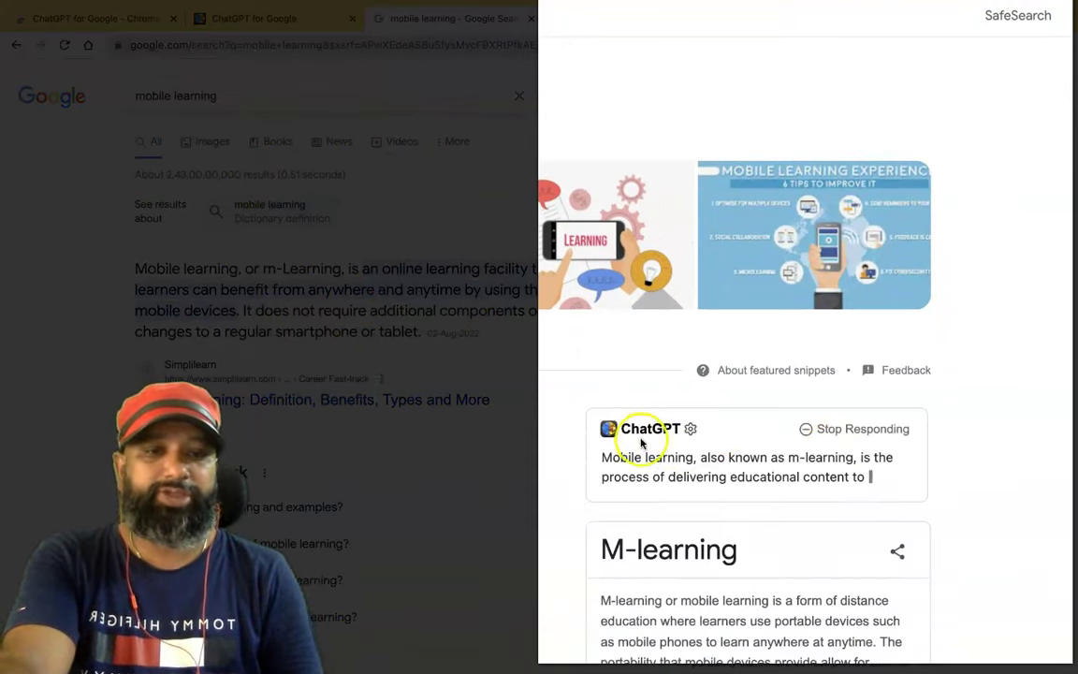
- Read the finished ChatGPT answer on mobile learning and start Let's Chat beneath it
{"action": "scroll", "coordinate": [766, 421], "scroll_direction": "down", "scroll_amount": 1}
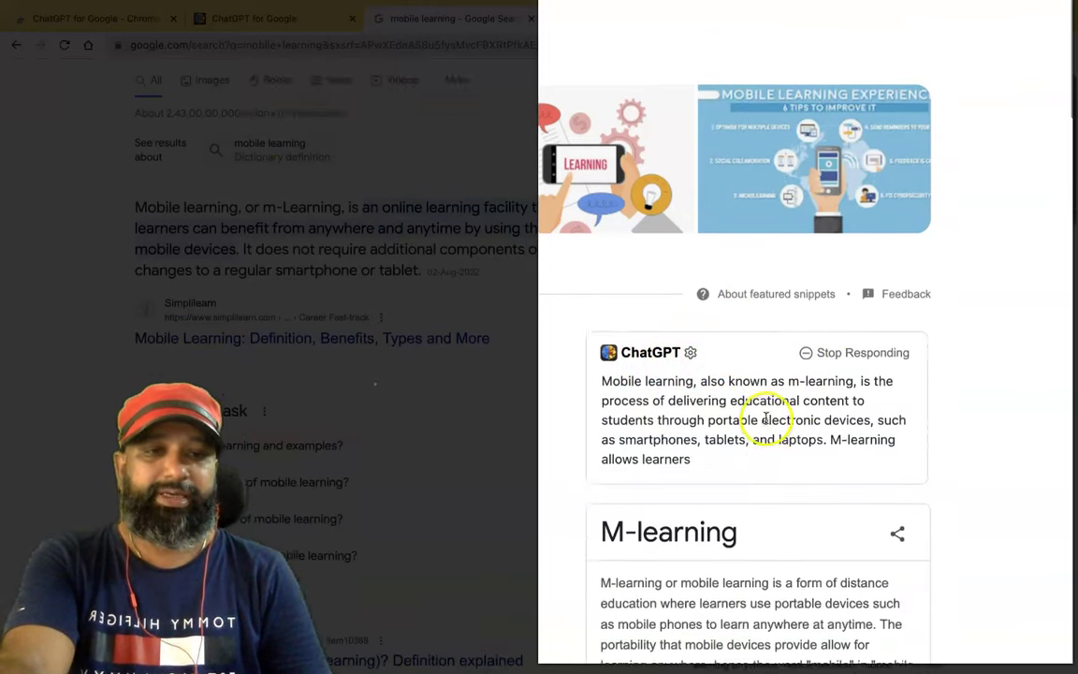
{"action": "scroll", "coordinate": [766, 412], "scroll_direction": "down", "scroll_amount": 2}
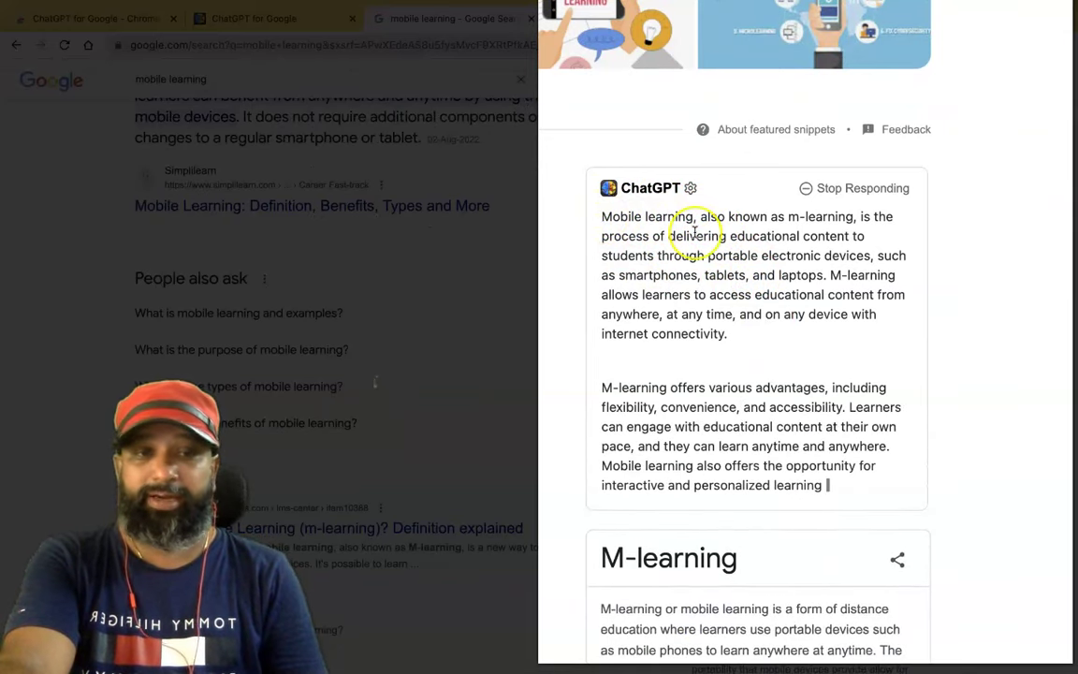
{"action": "scroll", "coordinate": [694, 234], "scroll_direction": "down", "scroll_amount": 3}
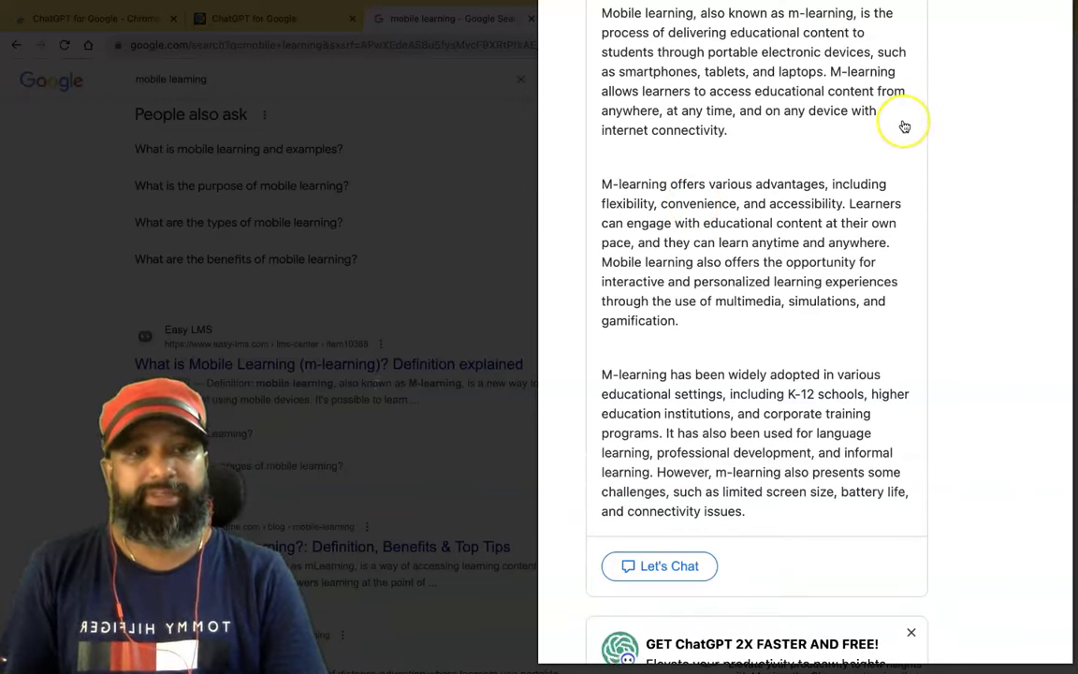
{"action": "scroll", "coordinate": [905, 127], "scroll_direction": "up", "scroll_amount": 1}
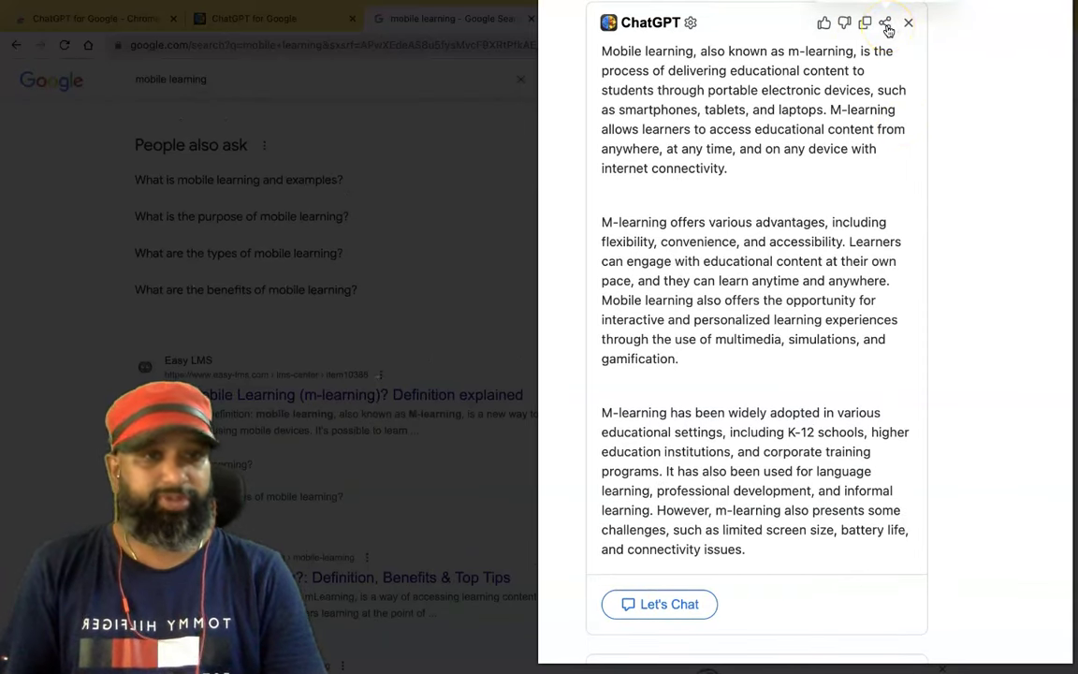
{"action": "left_click", "coordinate": [669, 604]}
{"action": "scroll", "coordinate": [674, 599], "scroll_direction": "down", "scroll_amount": 2}
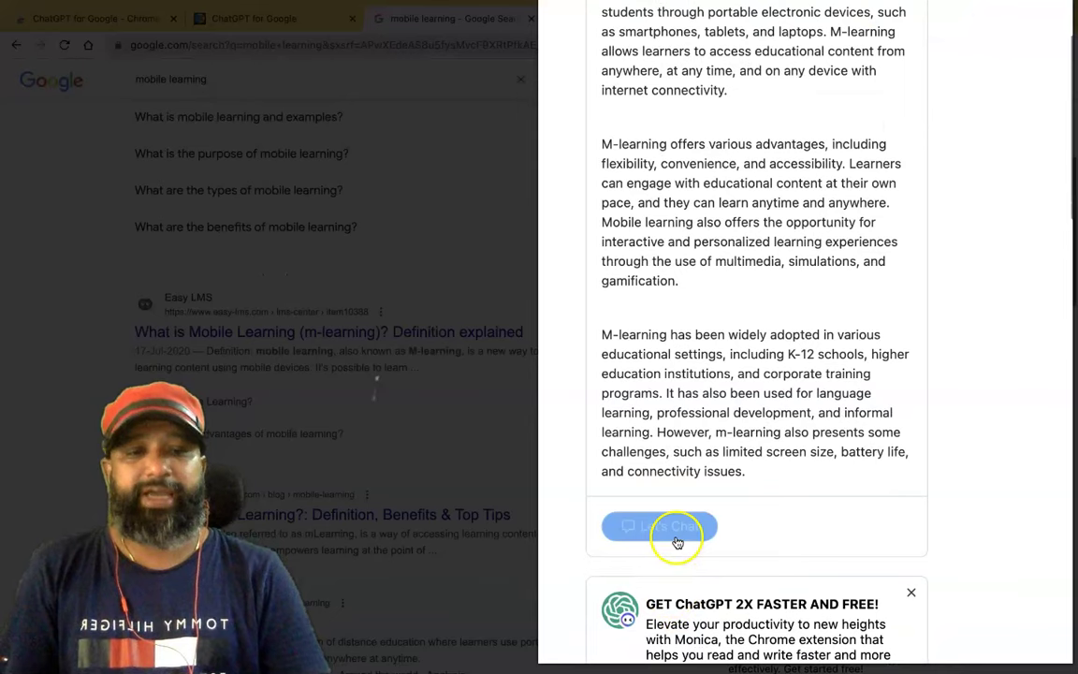
- Ask ChatGPT to 'summarise with 100 words' and read through its reply
{"action": "left_click", "coordinate": [674, 527]}
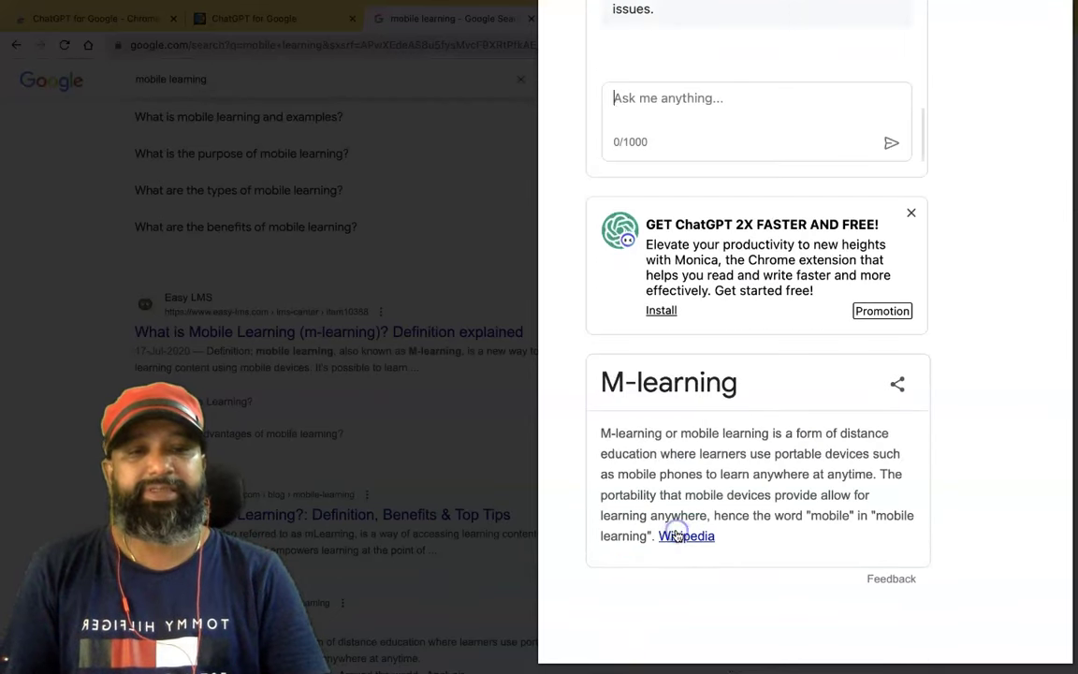
{"action": "left_click", "coordinate": [681, 97]}
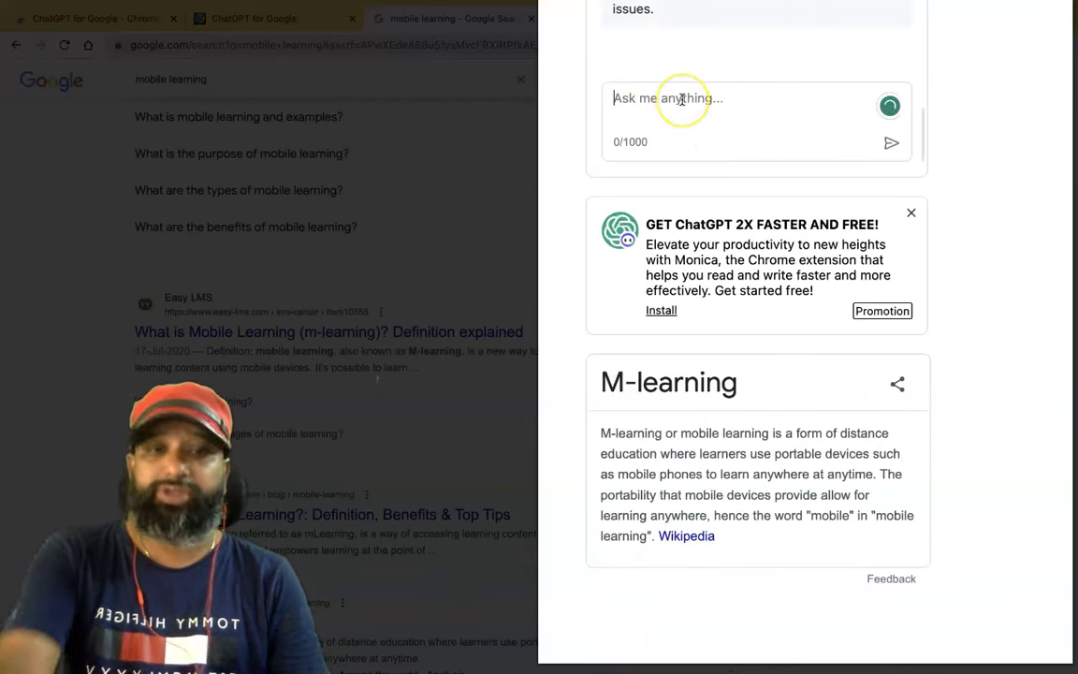
{"action": "type", "text": "summarise"}
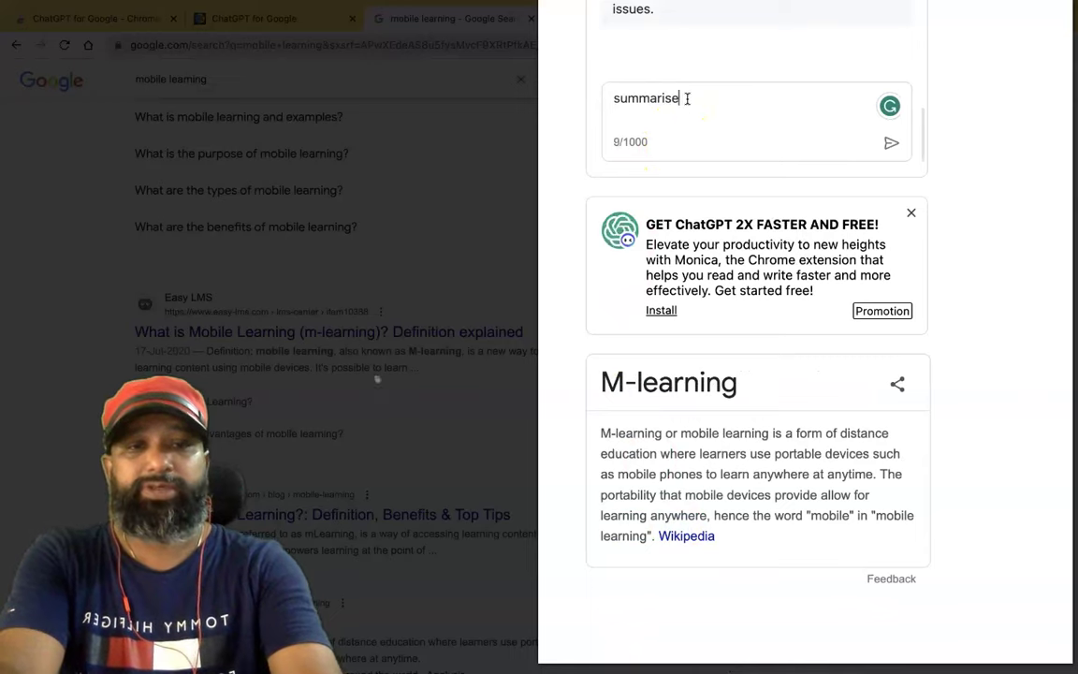
{"action": "type", "text": " with 100 2"}
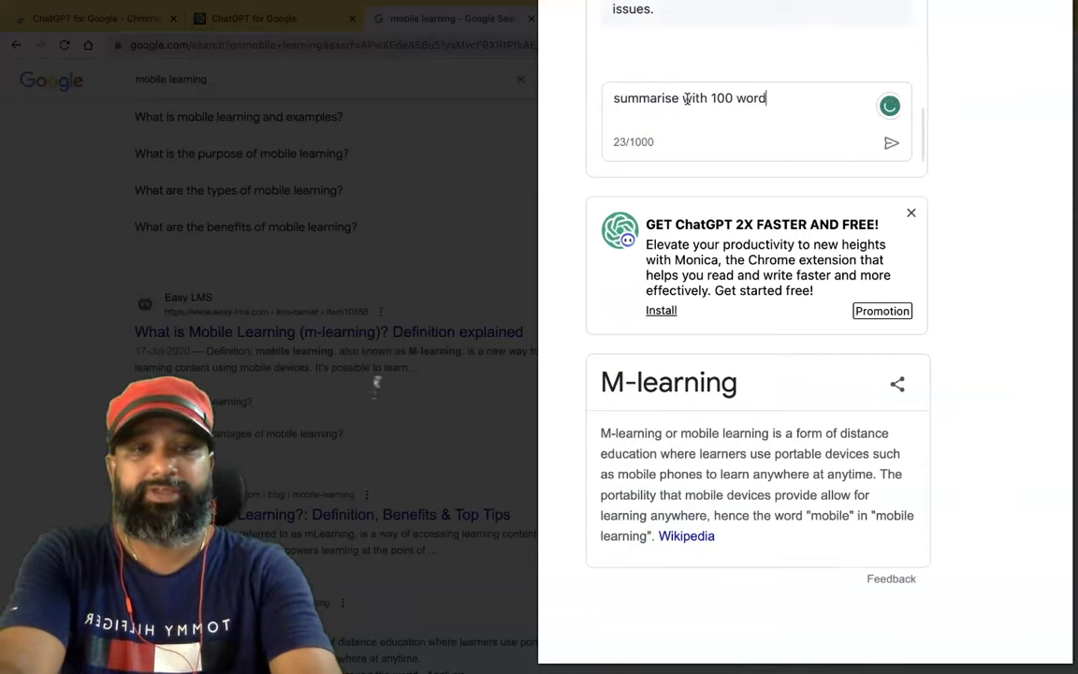
{"action": "left_click", "coordinate": [892, 143]}
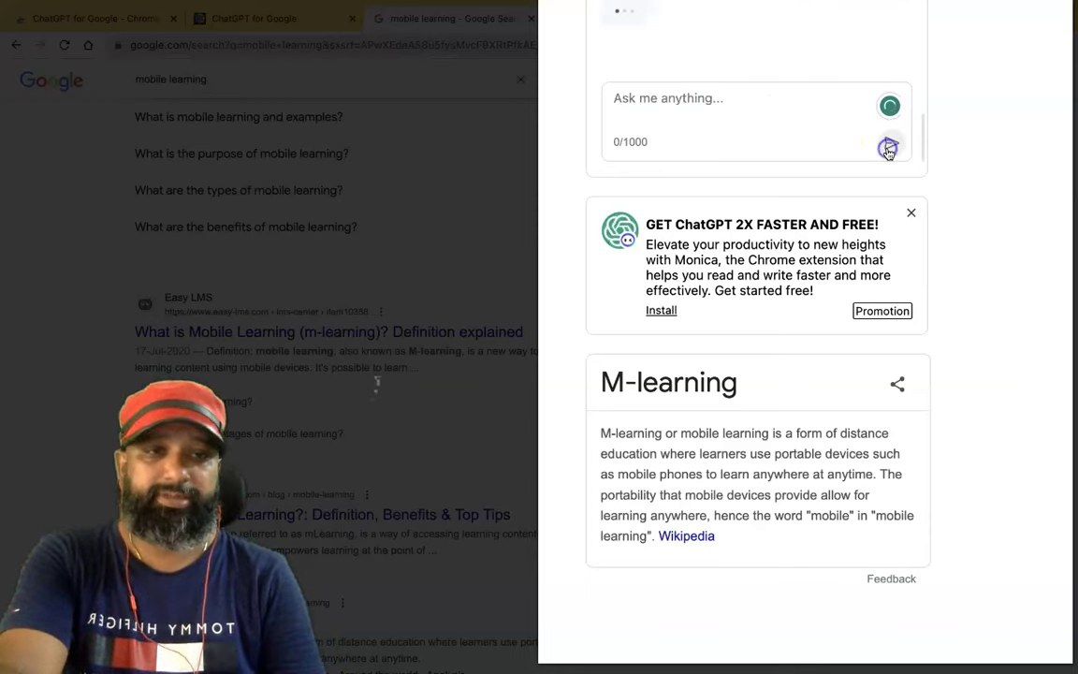
{"action": "scroll", "coordinate": [957, 197], "scroll_direction": "up", "scroll_amount": 1}
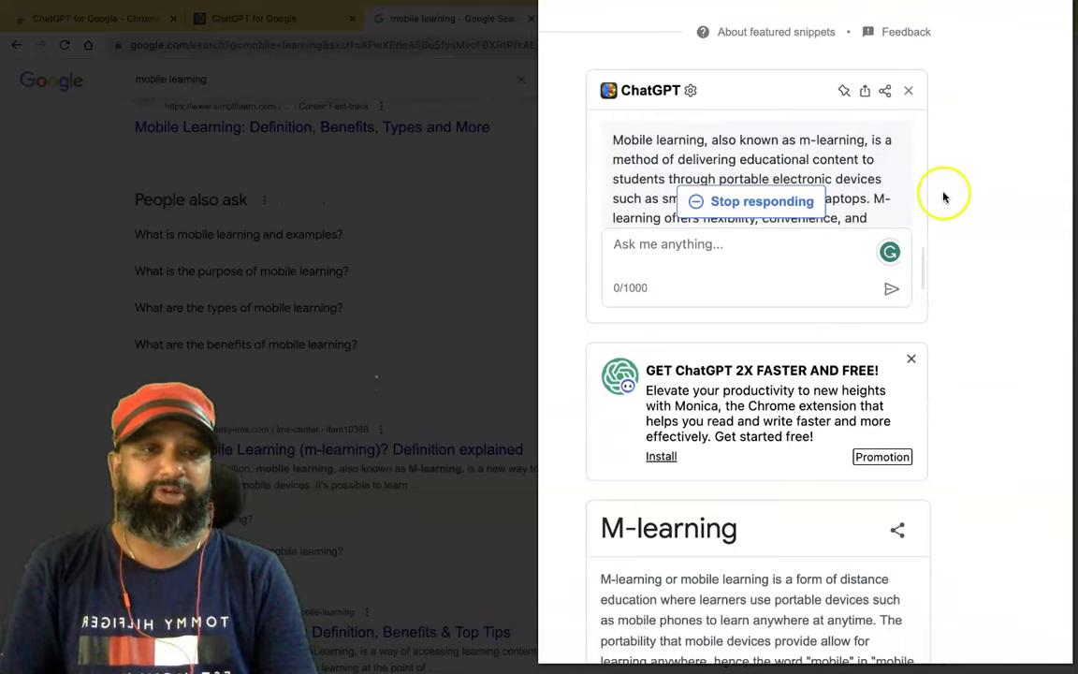
{"action": "scroll", "coordinate": [944, 197], "scroll_direction": "down", "scroll_amount": 1}
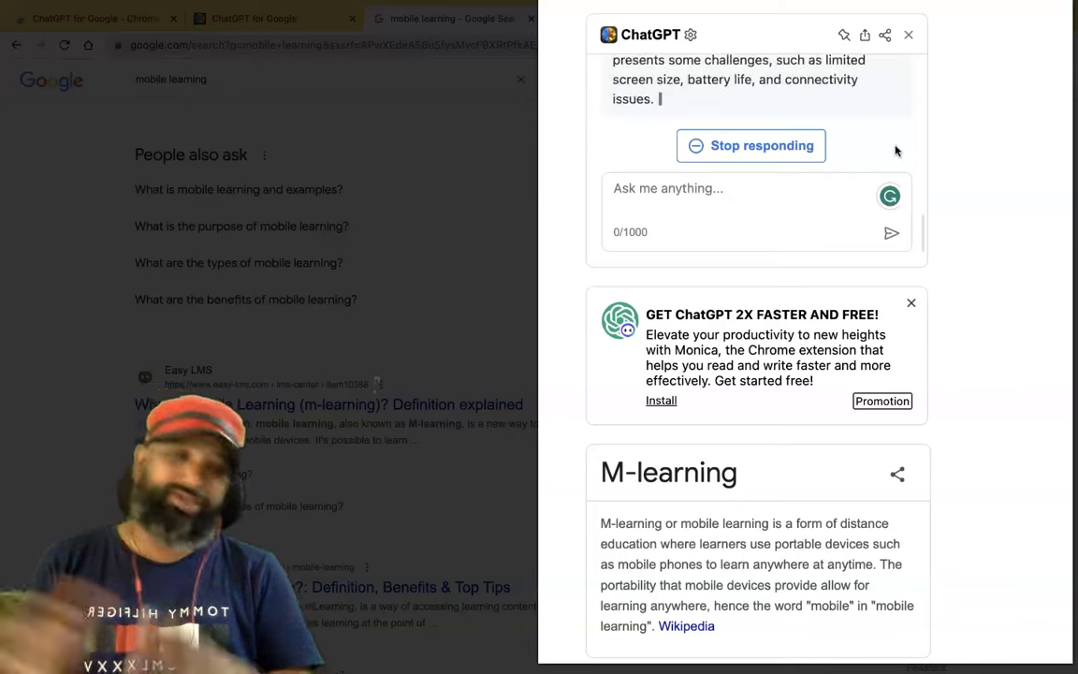
{"action": "scroll", "coordinate": [896, 153], "scroll_direction": "up", "scroll_amount": 5}
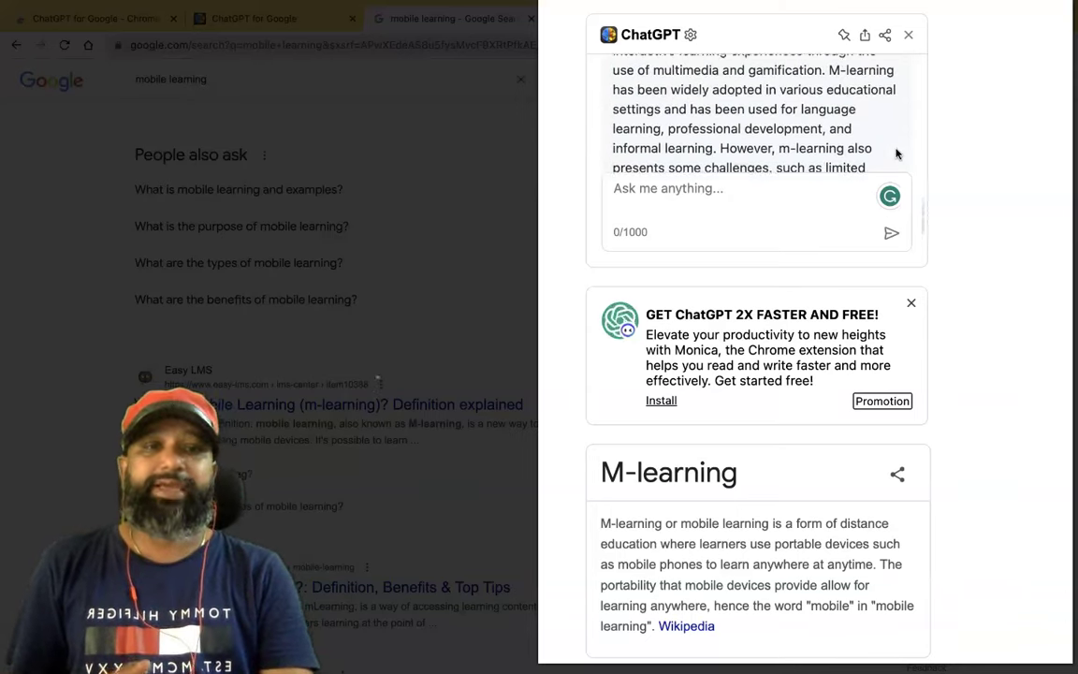
{"action": "scroll", "coordinate": [896, 153], "scroll_direction": "up", "scroll_amount": 5}
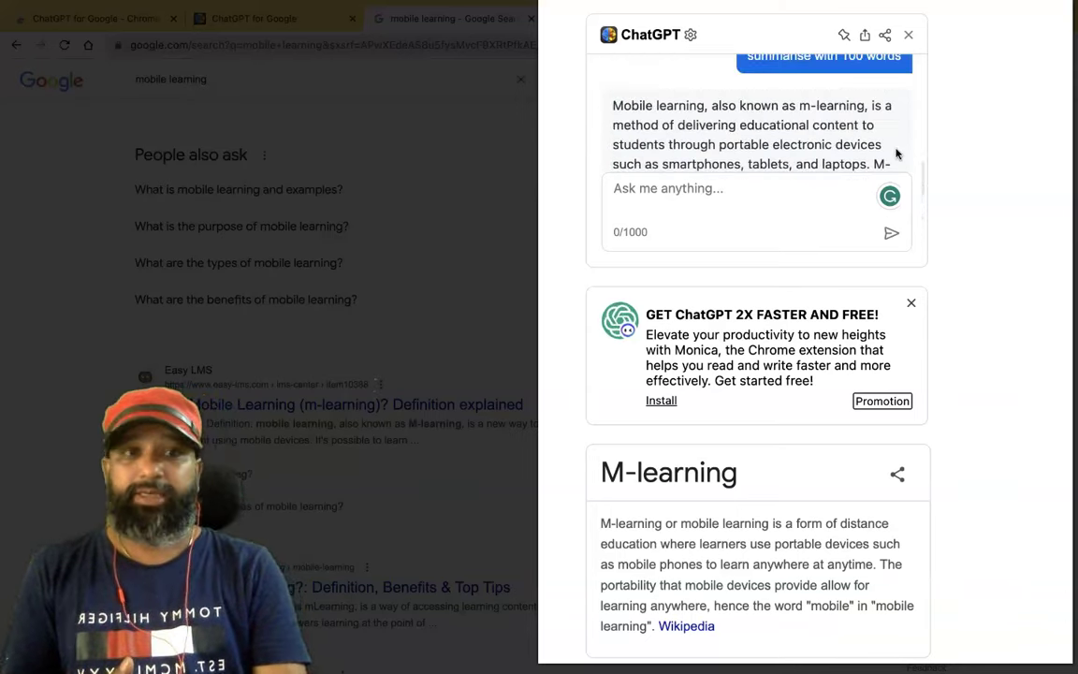